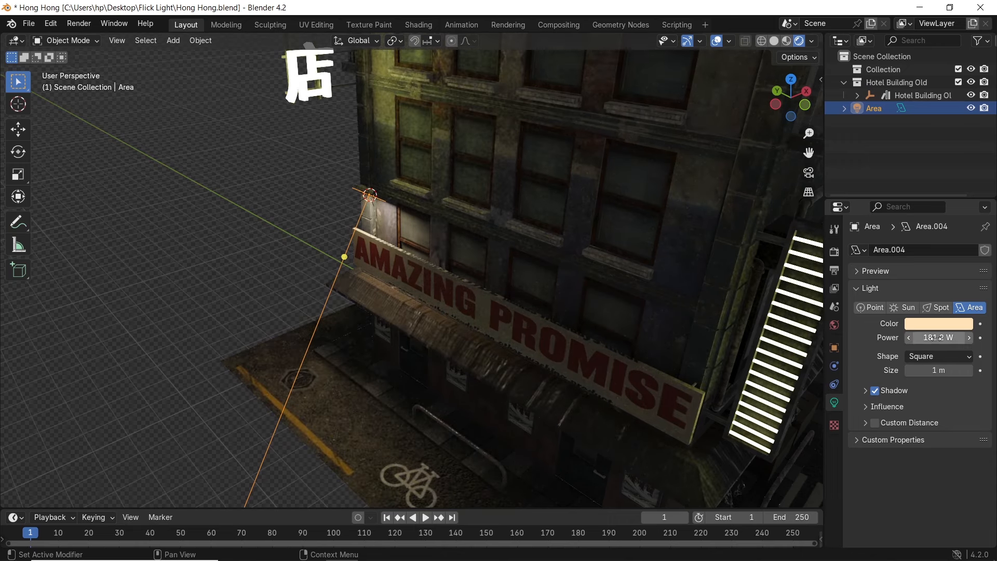
Step: Enlarge the timeline area, set the area light's power to 0 W and keyframe it at frame 1
drag(610, 508, 607, 421)
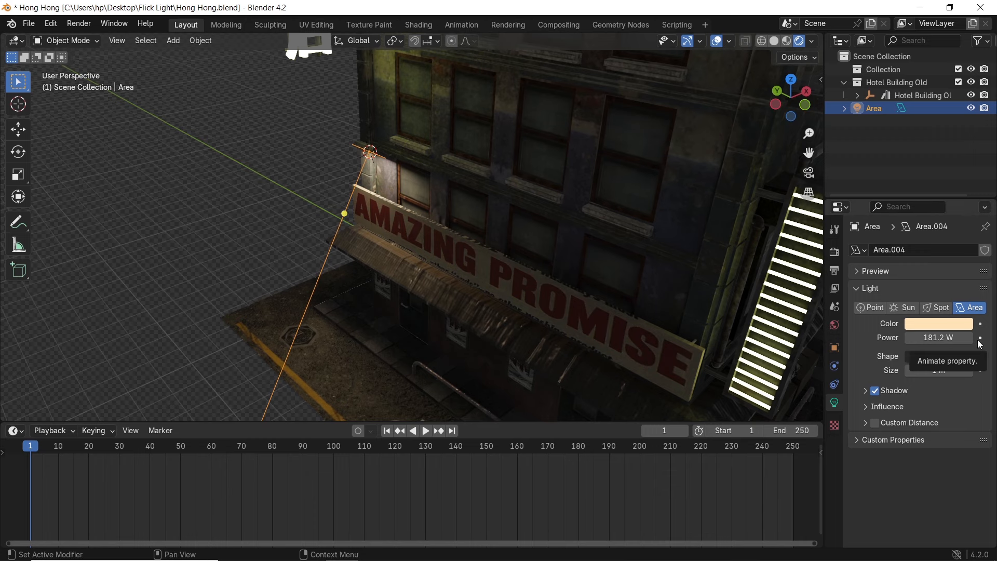
click(941, 338)
text(0)
key(Return)
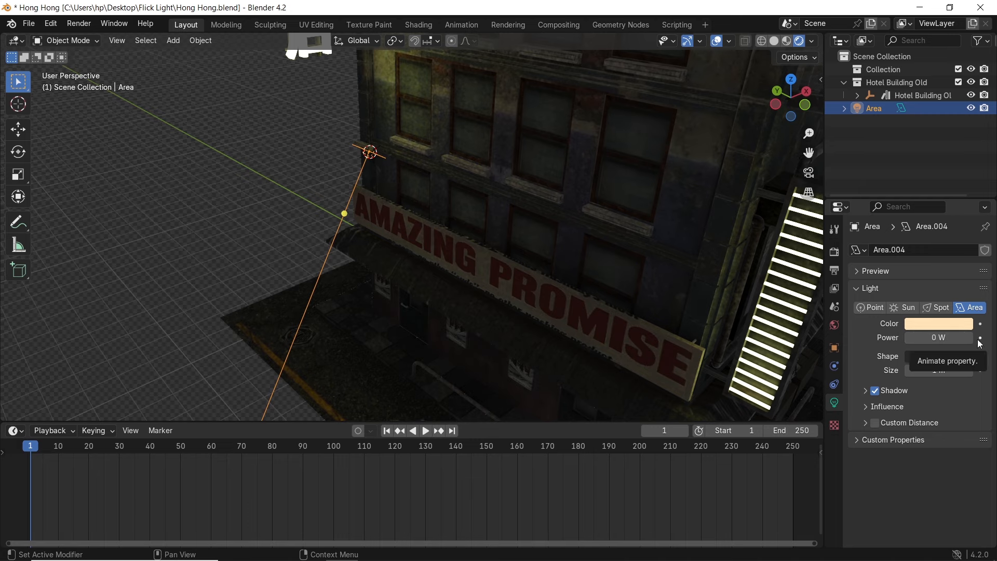
click(981, 339)
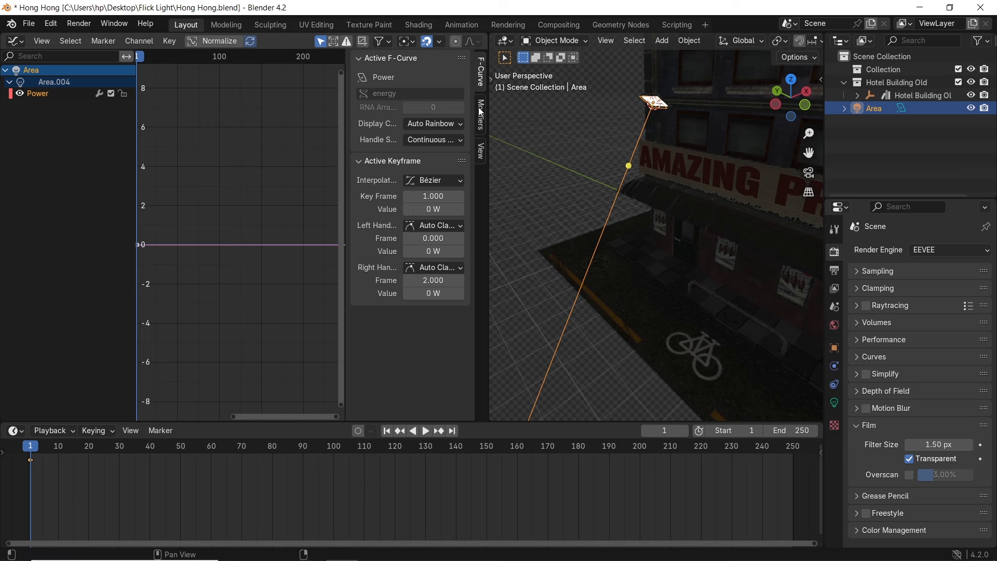
Step: Add a Noise modifier to the area light's Power curve and set its strength to 200
click(481, 112)
click(428, 60)
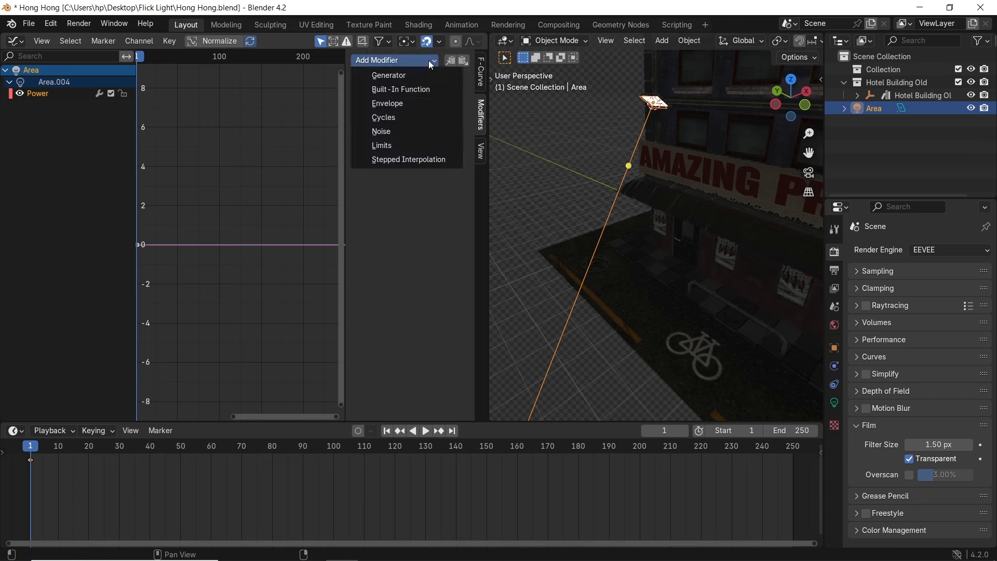
click(416, 133)
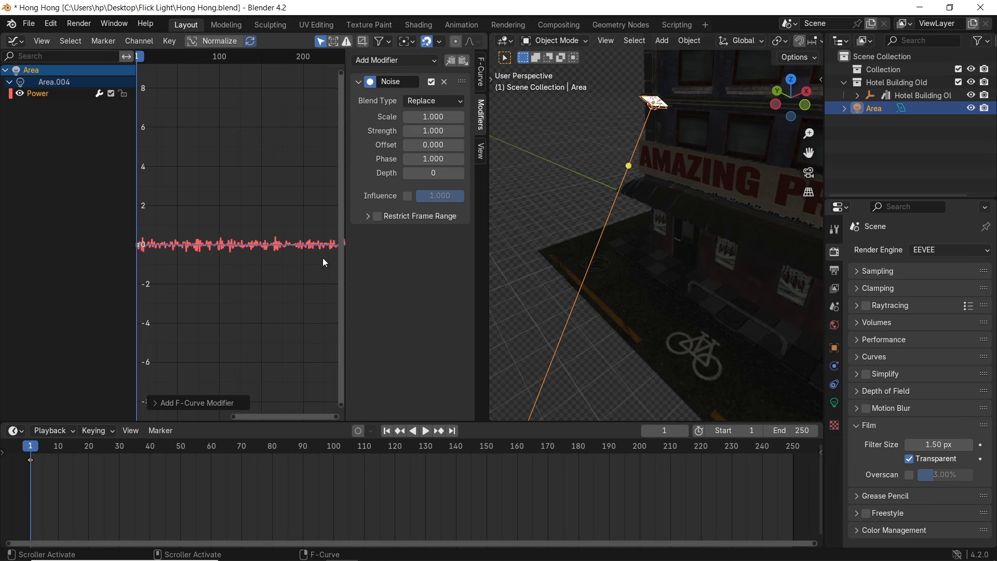
click(835, 403)
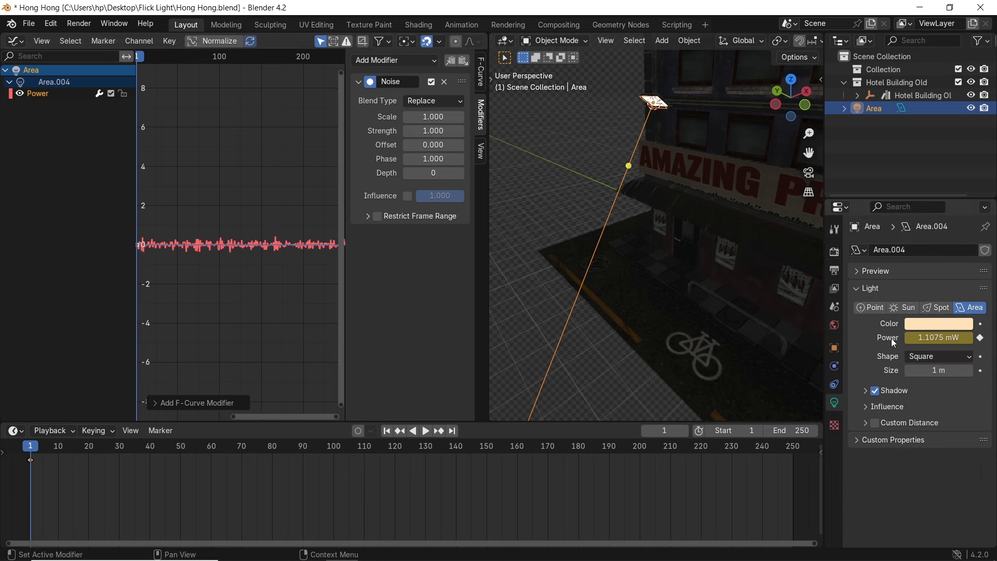
drag(275, 246, 245, 248)
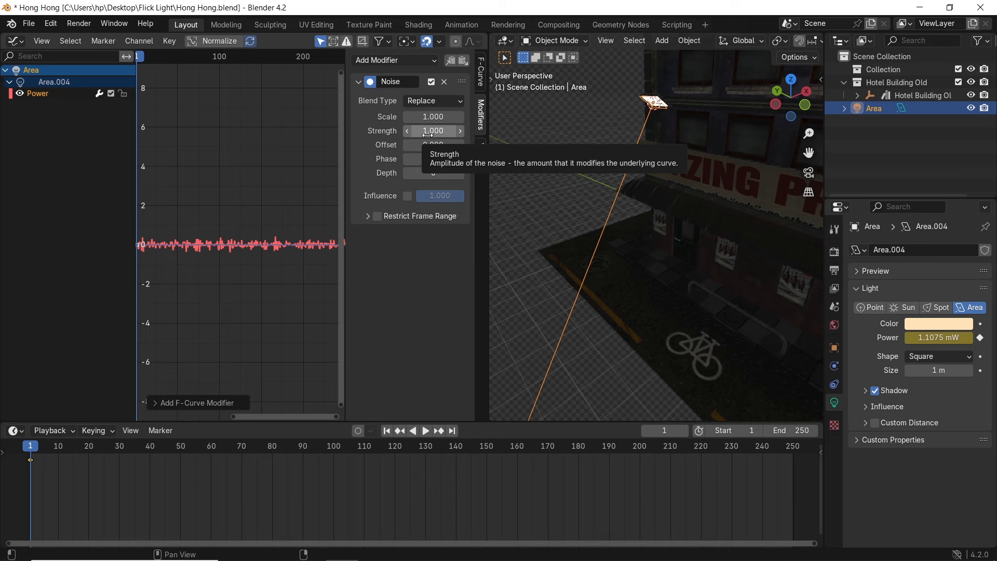
drag(439, 135, 472, 135)
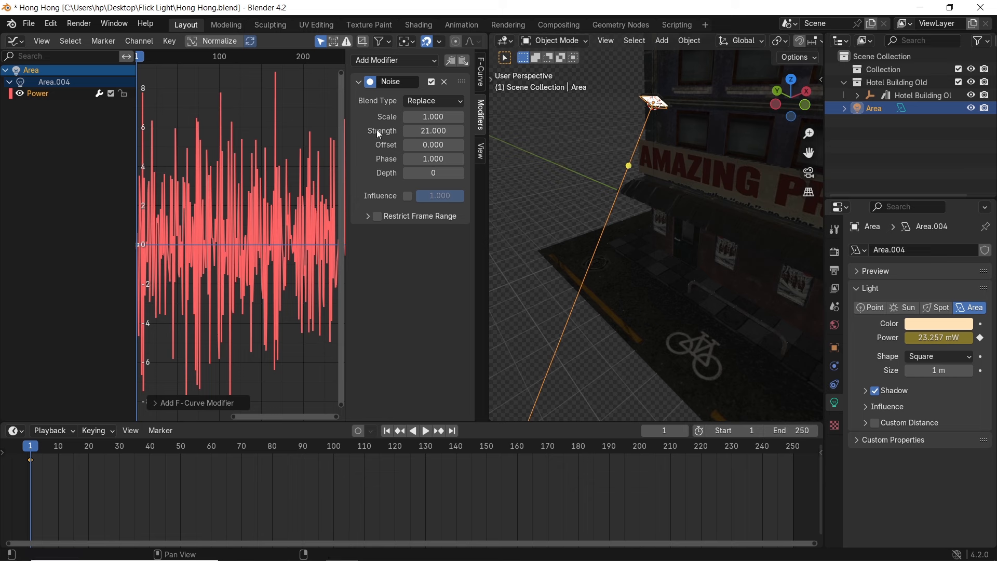
click(437, 135)
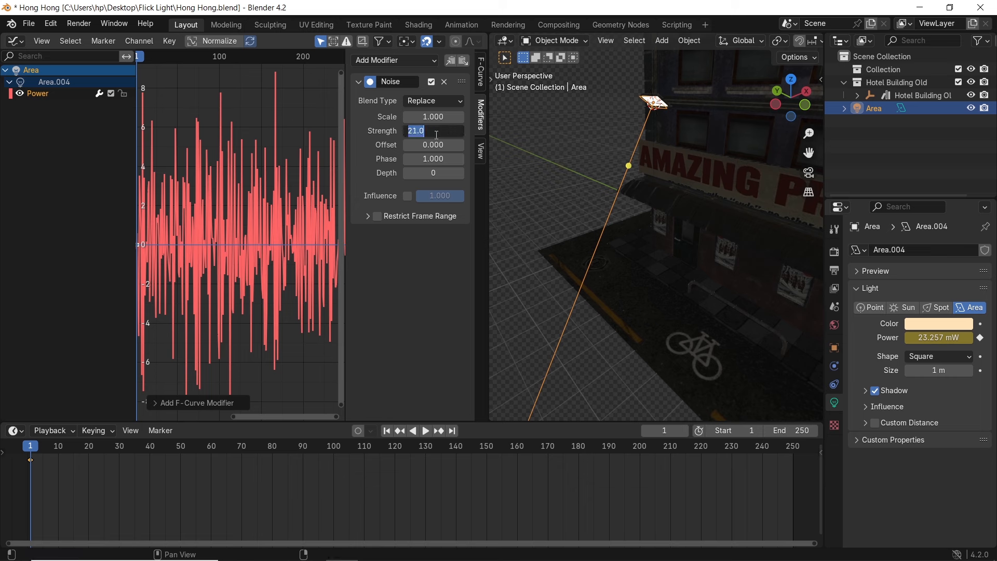
text(200)
key(Return)
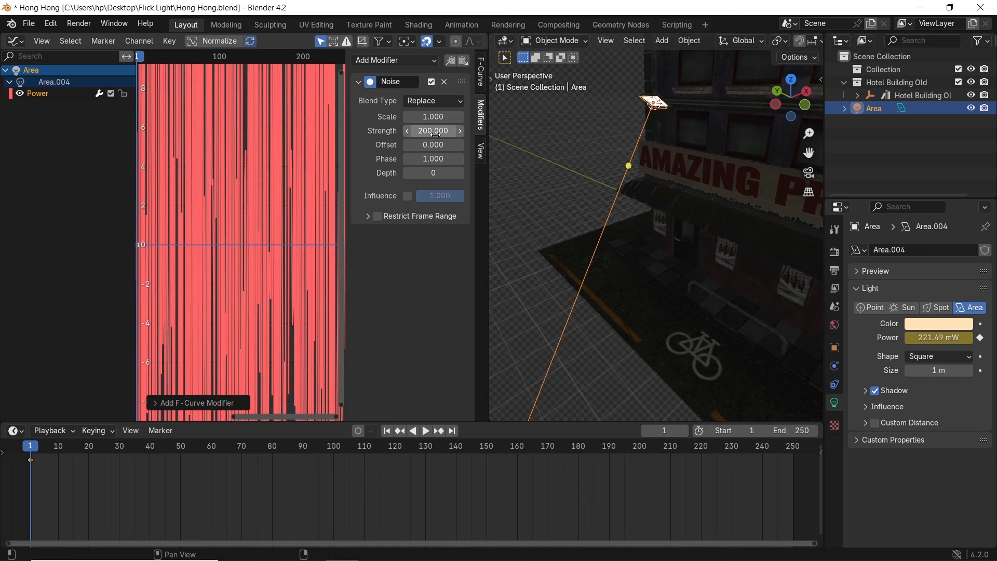
Step: Play back the flicker briefly and set the scene's end frame to 2000
click(427, 432)
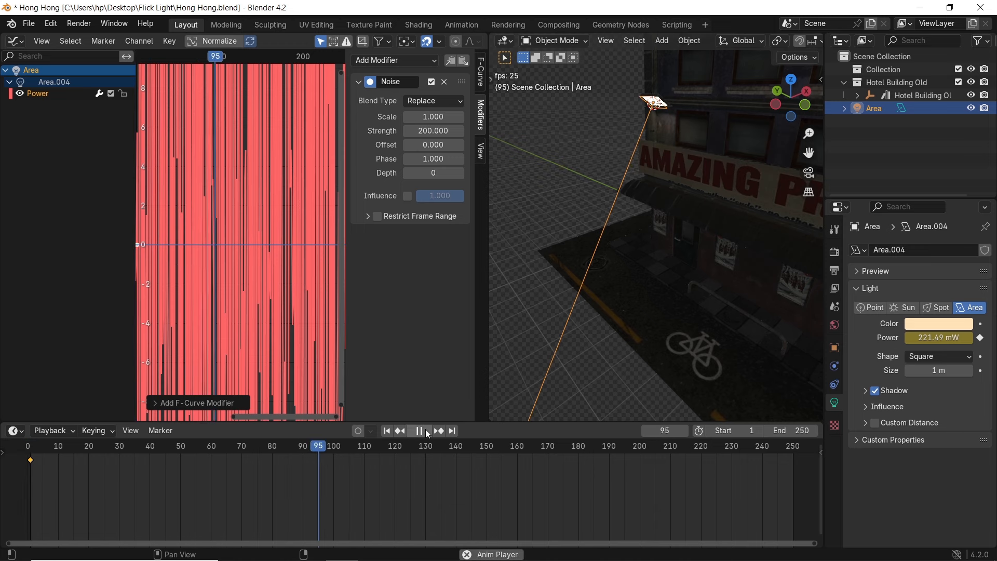
key(space)
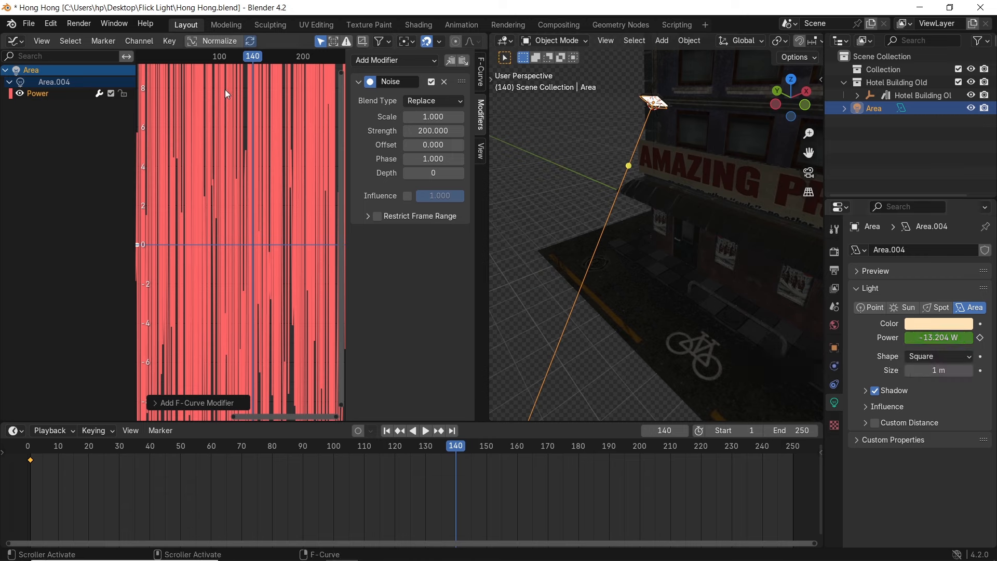
scroll(299, 198, down, 10)
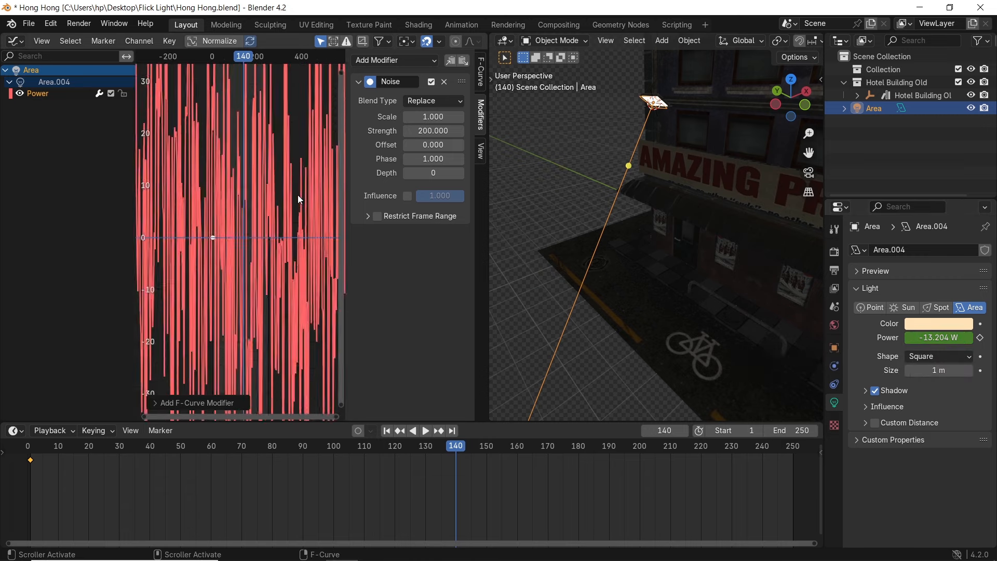
click(787, 431)
text(1)
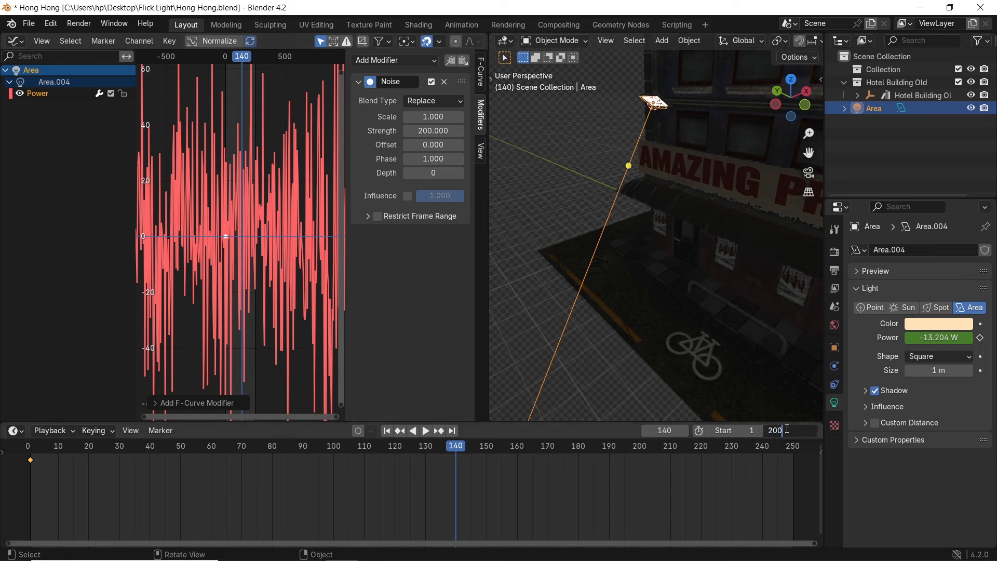
key(Return)
middle_drag(283, 226, 187, 238)
scroll(179, 226, down, 6)
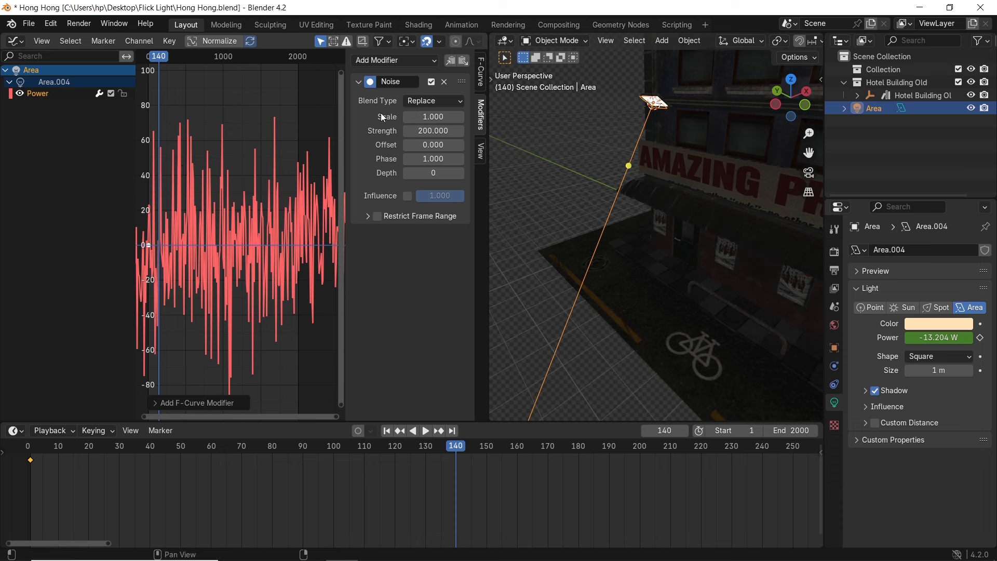
Step: Add a Limits modifier to the Power curve, enabling minimum X at 0 and maximum X at 2000
click(407, 62)
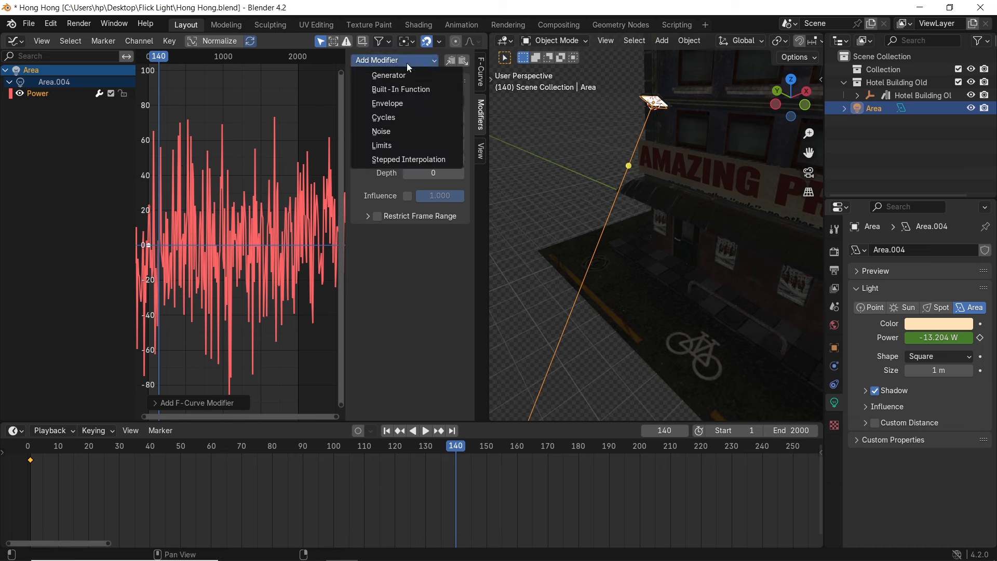
click(409, 144)
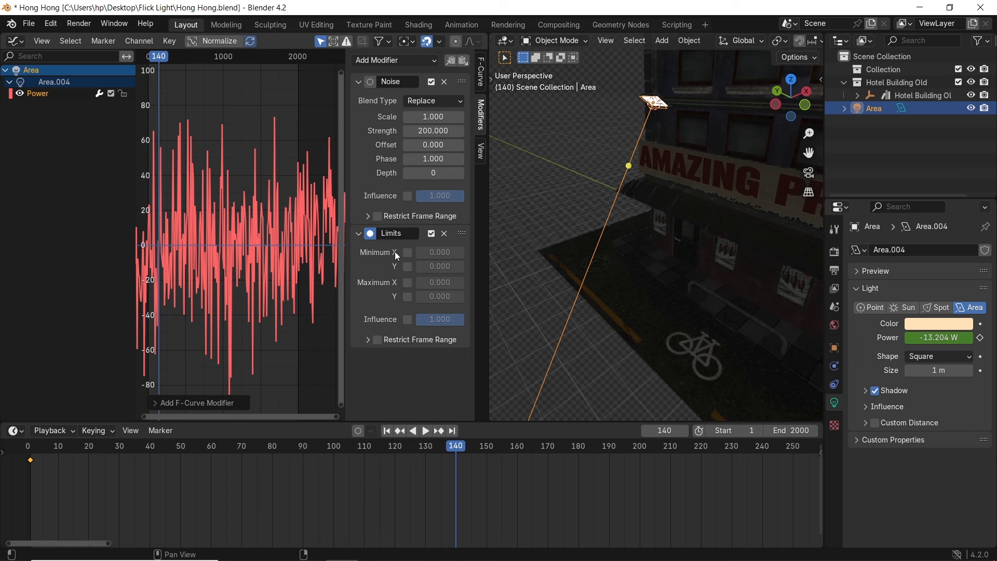
click(408, 254)
mouse_move(211, 228)
middle_down()
mouse_move(259, 227)
mouse_move(212, 218)
middle_up()
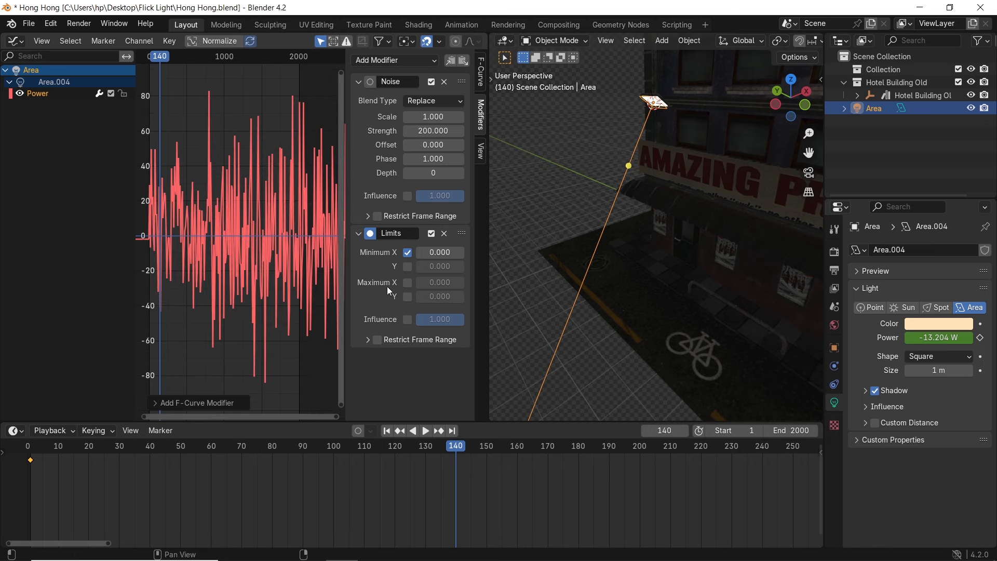
click(404, 285)
click(404, 285)
click(438, 285)
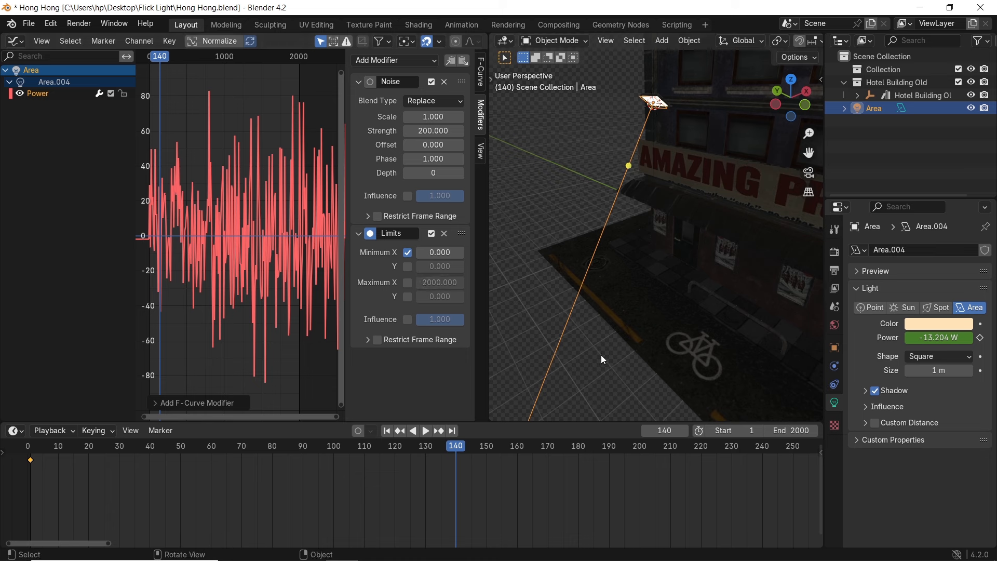
click(408, 283)
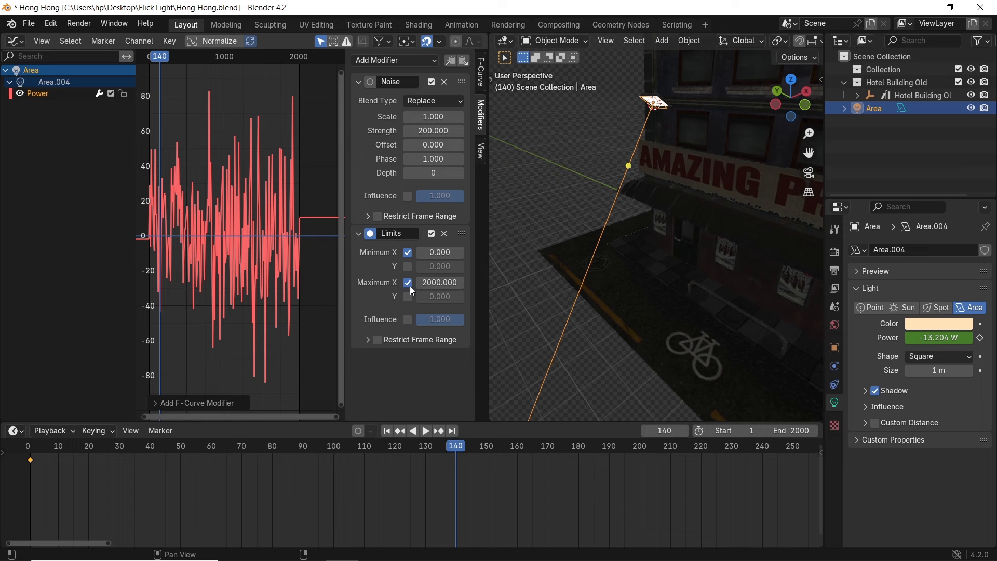
Step: Enable the Limits modifier's minimum Y at 0, try a maximum Y of 20.4 and turn that maximum off again
click(408, 266)
click(407, 297)
mouse_move(437, 297)
mouse_down()
mouse_move(468, 297)
mouse_move(441, 297)
mouse_up()
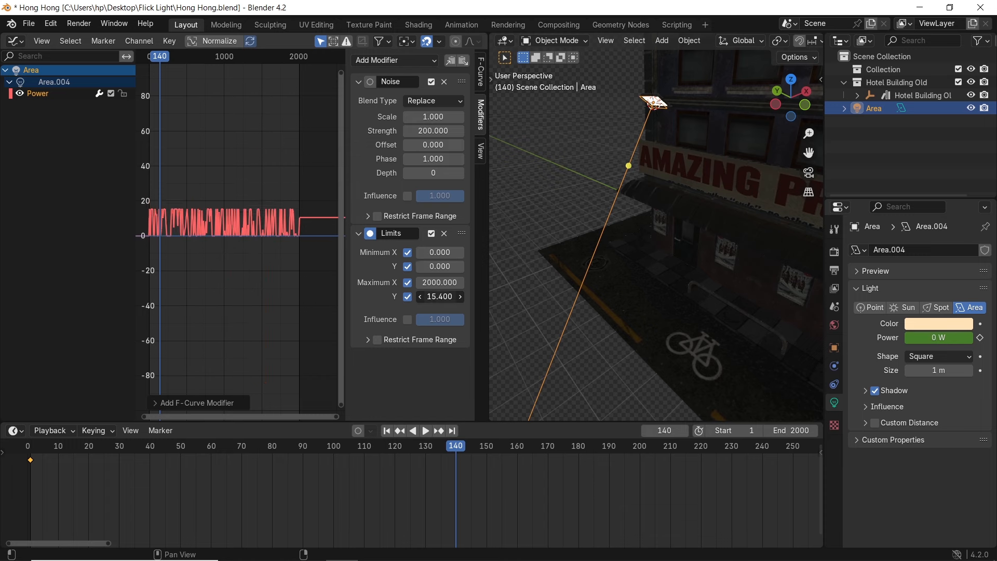
scroll(215, 223, up, 8)
click(408, 296)
scroll(221, 207, down, 4)
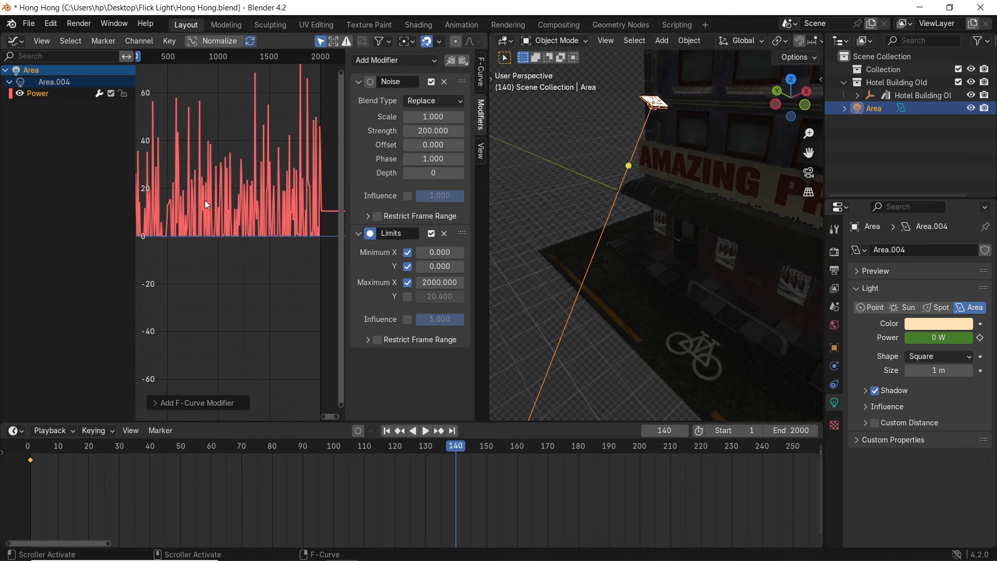
middle_drag(221, 207, 272, 231)
Step: Set the Noise modifier's scale to 100 and strength to 500, and scrub to frame 841 to check the light
drag(433, 117, 447, 117)
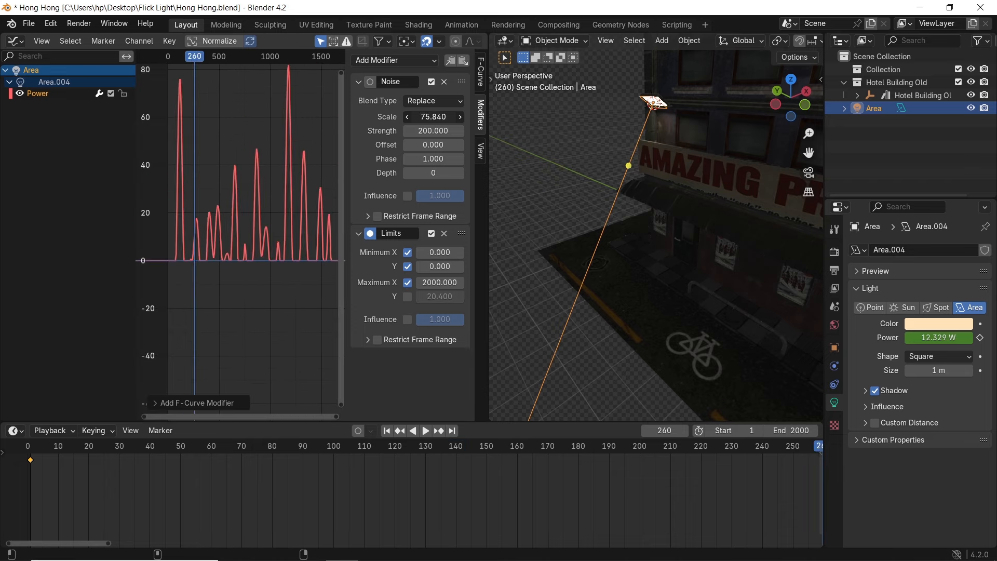
scroll(301, 248, up, 2)
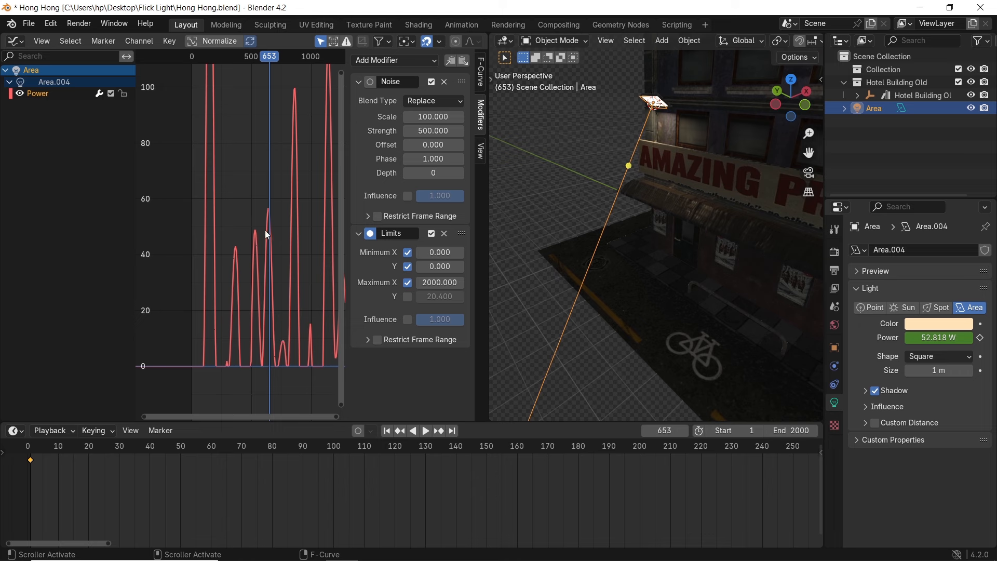
drag(270, 56, 292, 70)
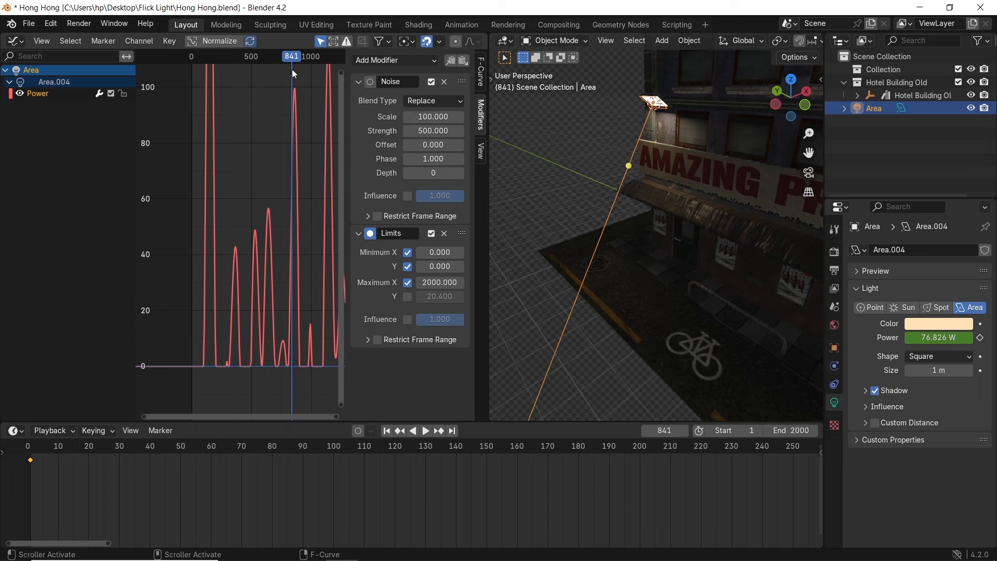
Step: Add a Stepped Interpolation modifier to the Power curve and raise its step size to 47.3
click(412, 64)
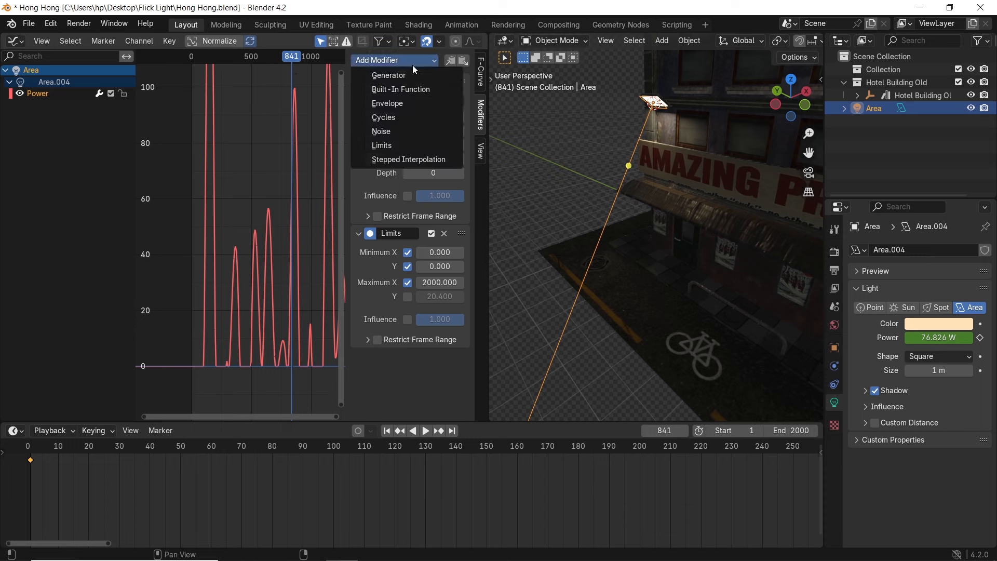
click(414, 160)
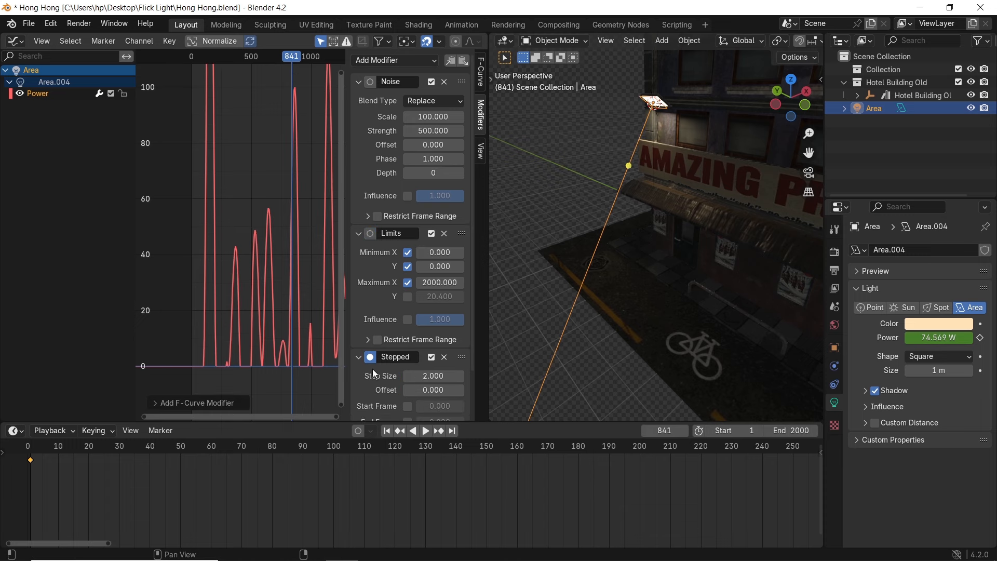
scroll(373, 369, down, 3)
drag(430, 323, 464, 323)
Step: Set the Noise modifier's scale to 0.5
scroll(436, 64, up, 3)
drag(435, 117, 57, 117)
click(430, 119)
text(0.)
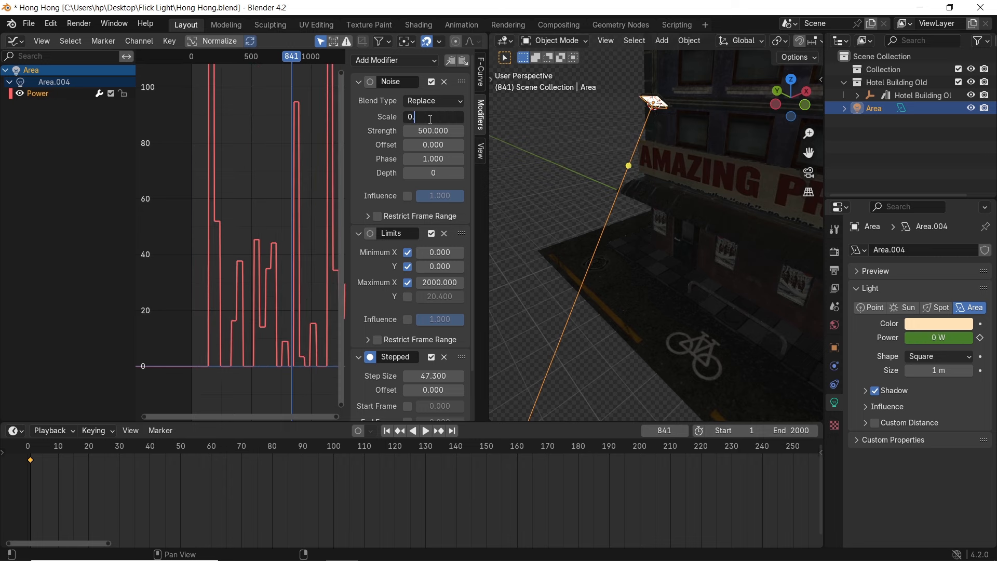
text(5)
key(Return)
Step: Set the Stepped Interpolation step size to 1.5, inspect the stepped Power curve and play back the light's flicker
click(432, 375)
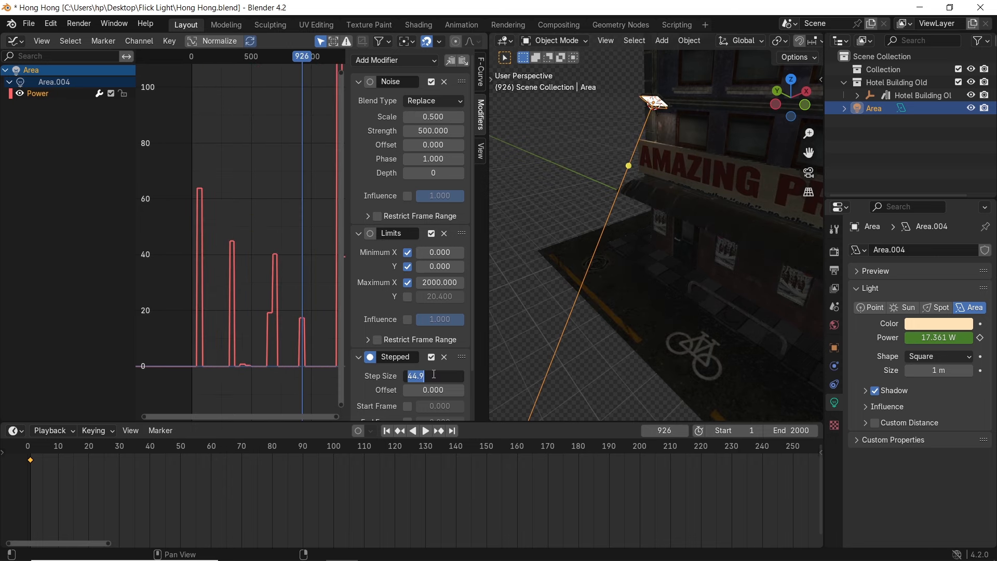
text(1.5)
key(Return)
scroll(276, 104, up, 20)
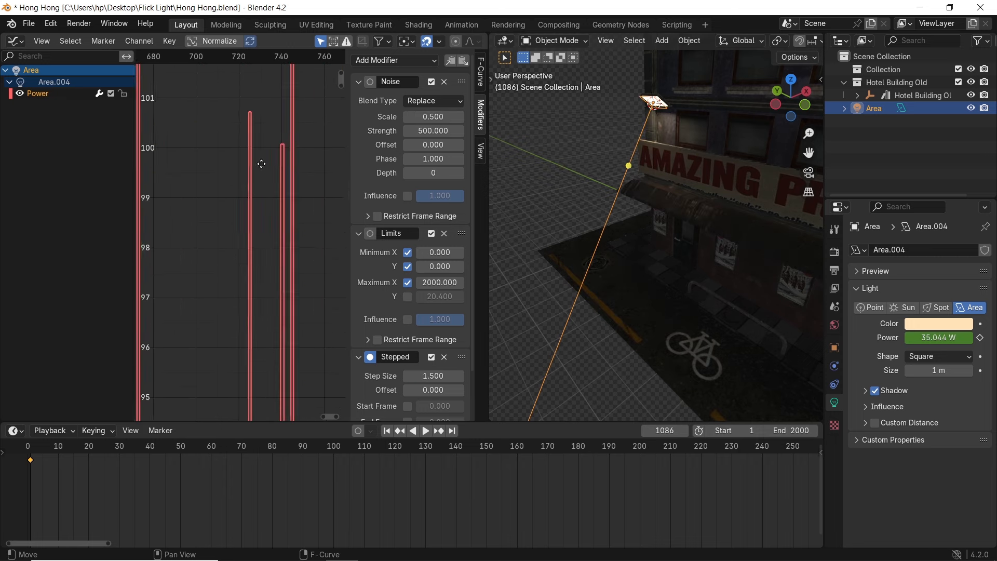
middle_drag(261, 164, 262, 320)
scroll(275, 297, up, 14)
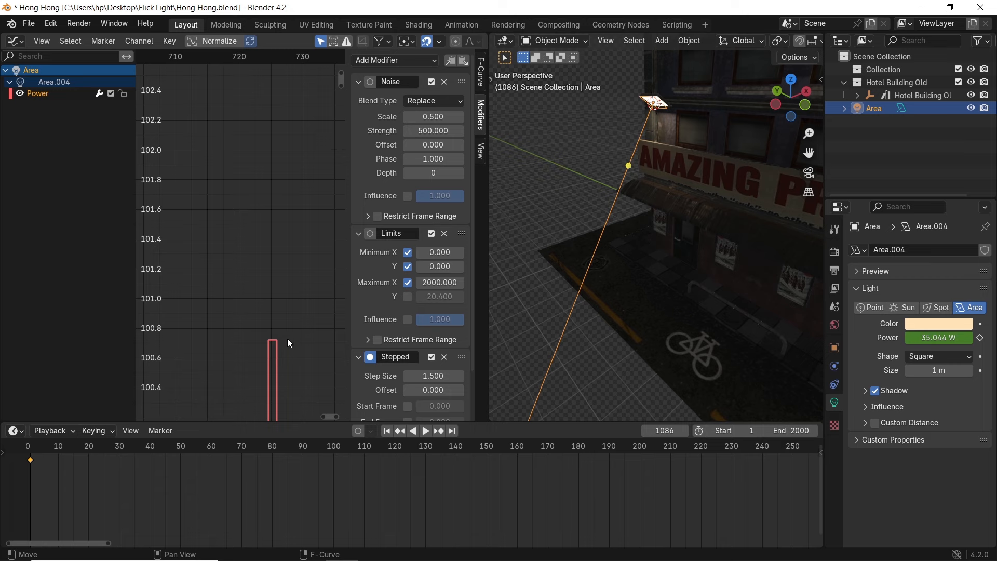
key(space)
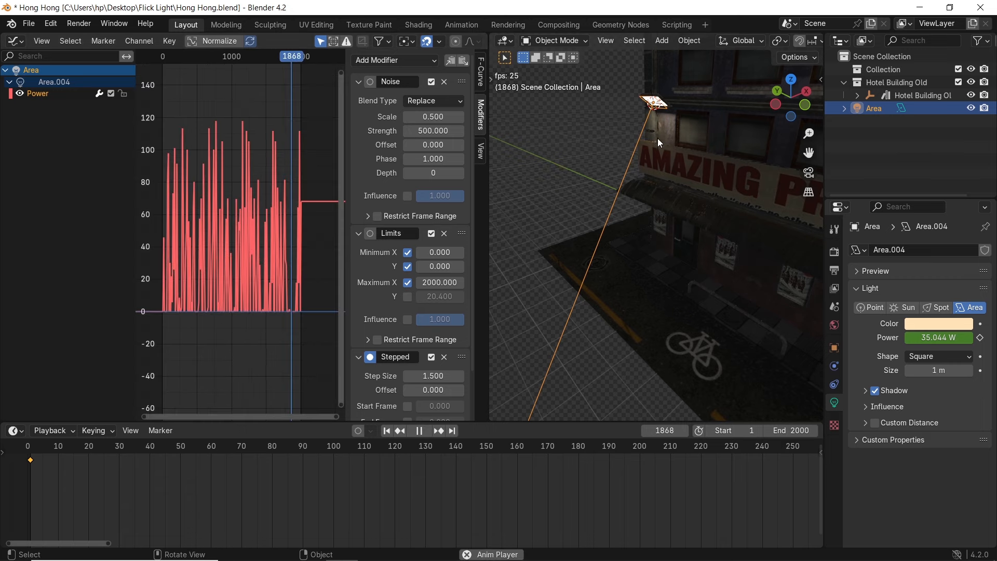
middle_drag(657, 139, 669, 198)
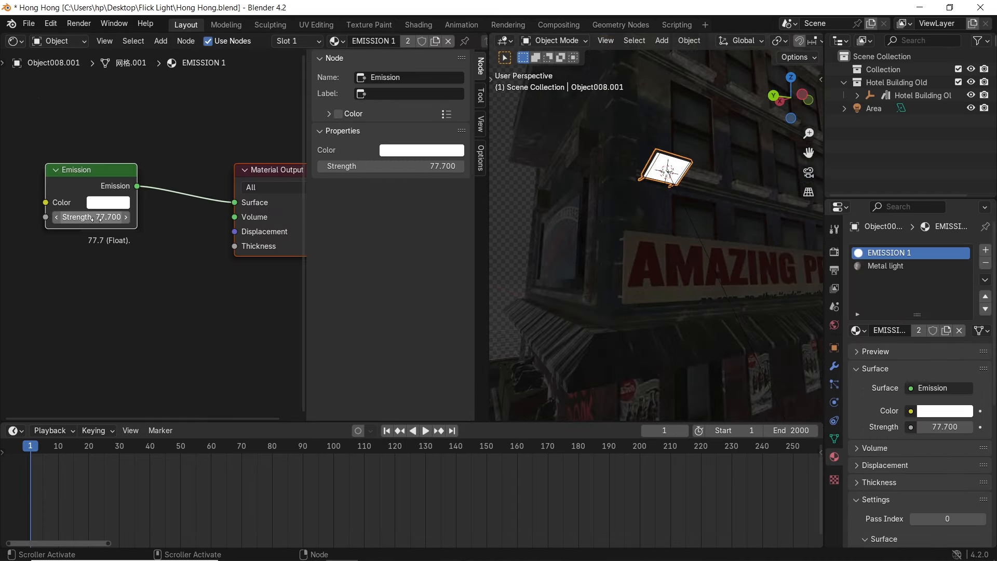
Step: Set the emission strength of the lamp's EMISSION 1 material to 1 and keyframe it at frame 1
click(96, 219)
text(1)
key(Return)
key(i)
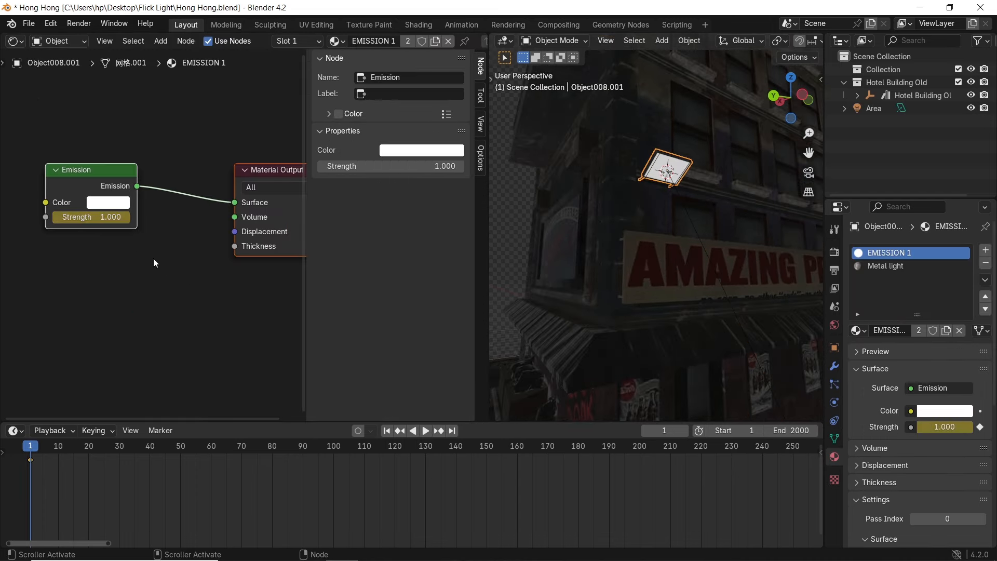
Step: Copy the F-curve modifiers from the area light's Power curve to the lamp's emission strength curve in the Graph Editor and play the animation
click(15, 40)
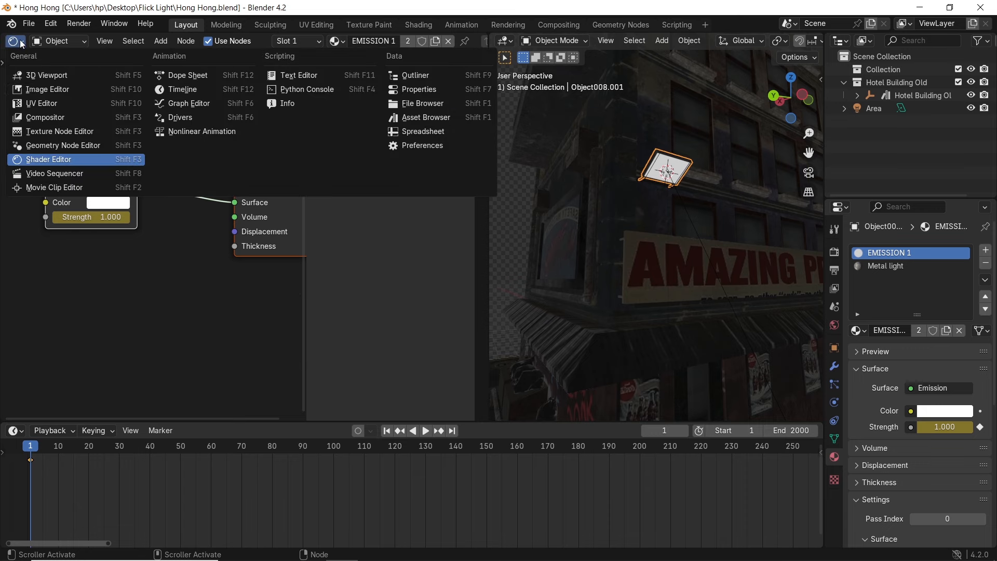
click(206, 103)
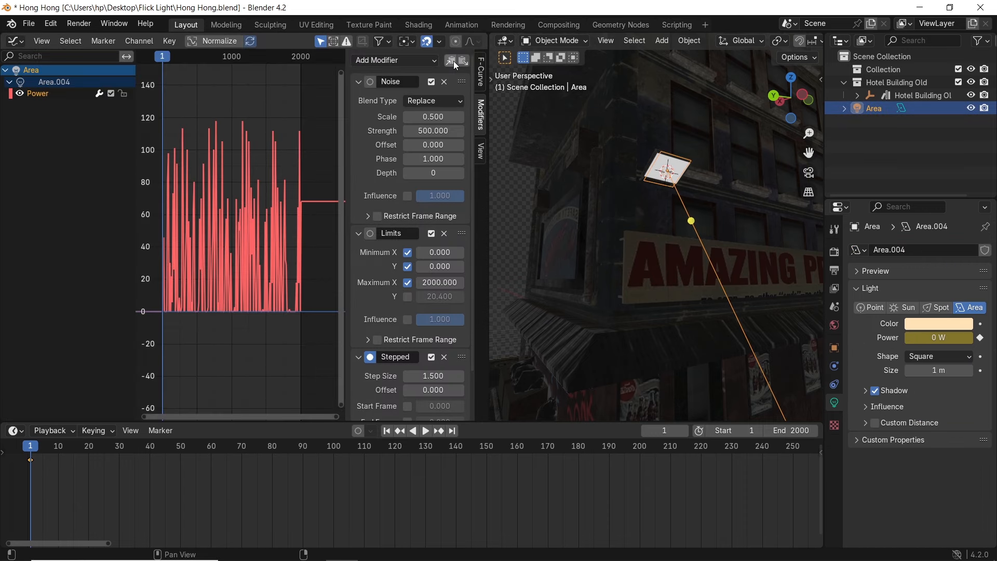
click(453, 61)
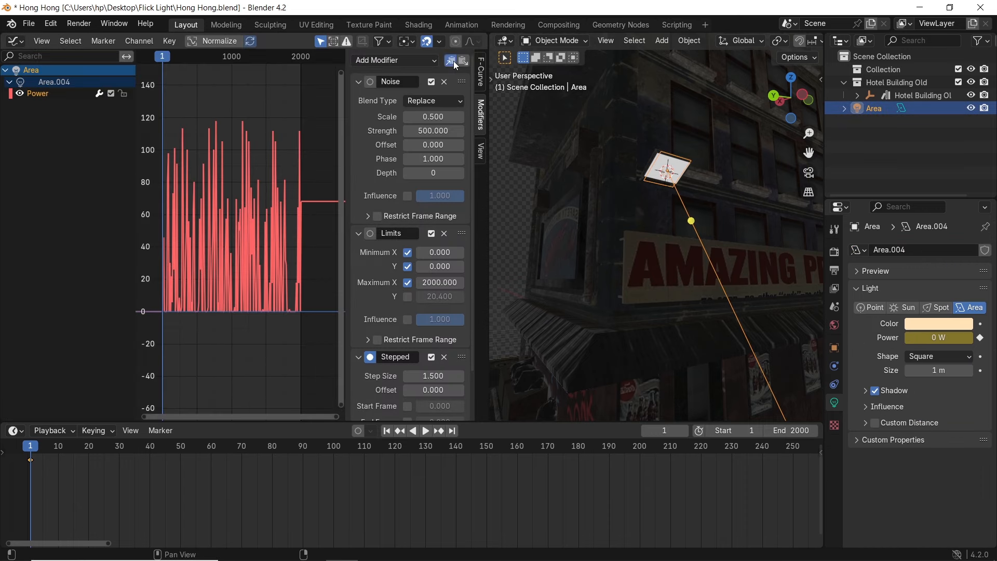
click(650, 161)
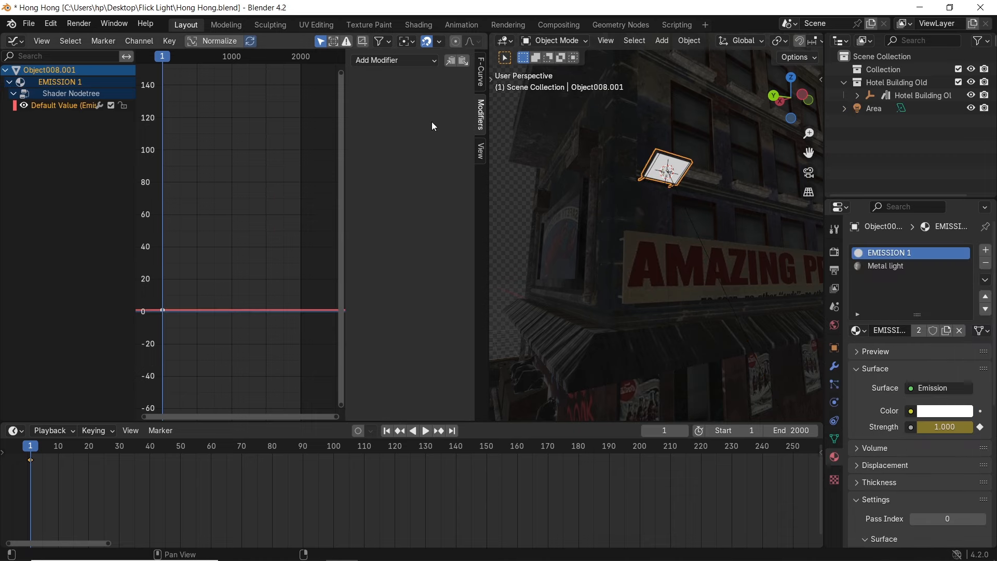
click(459, 60)
key(space)
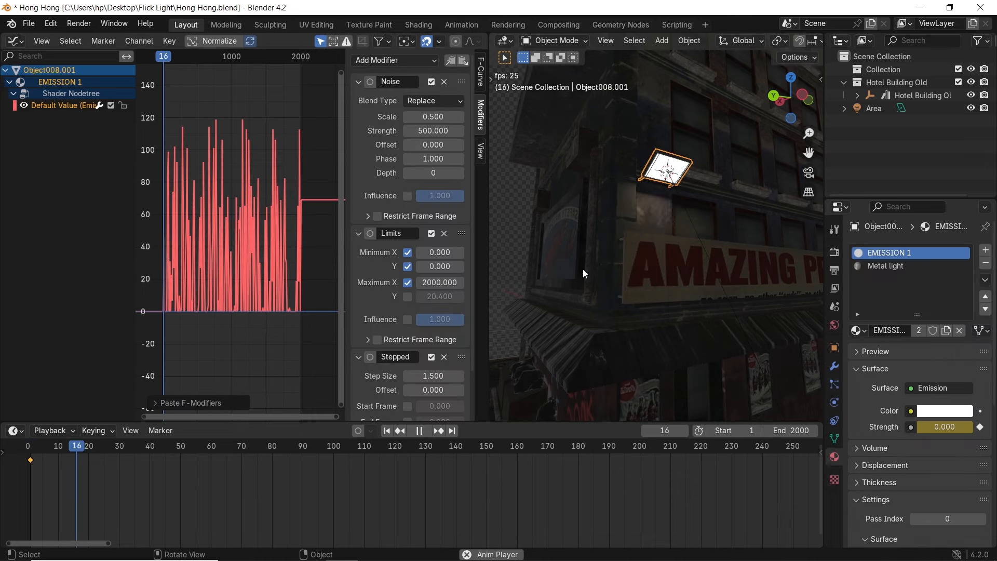
middle_drag(599, 236, 630, 336)
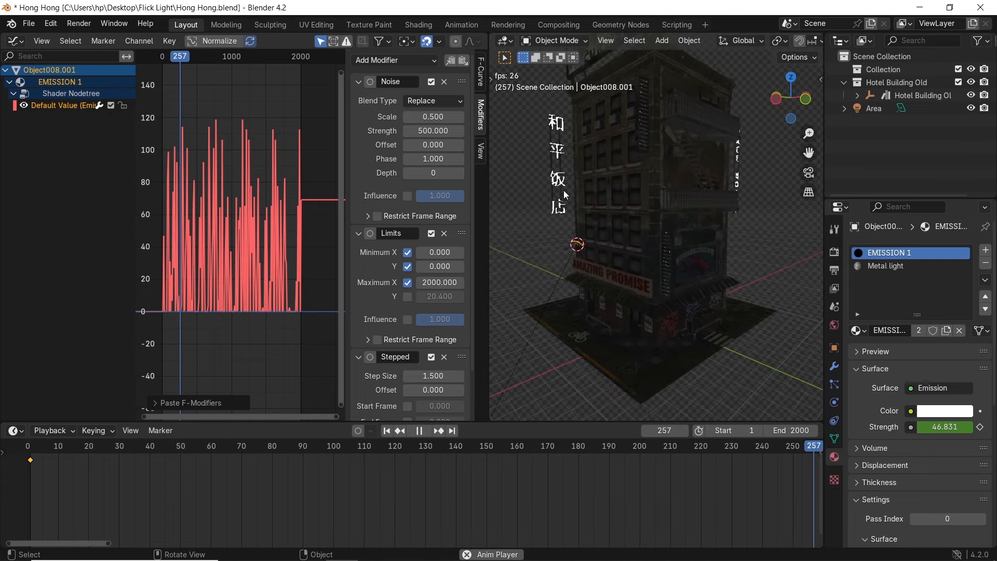
Step: Try a Noise modifier strength of 0 on the lamp's emission curve, and raise it to 1000
click(441, 131)
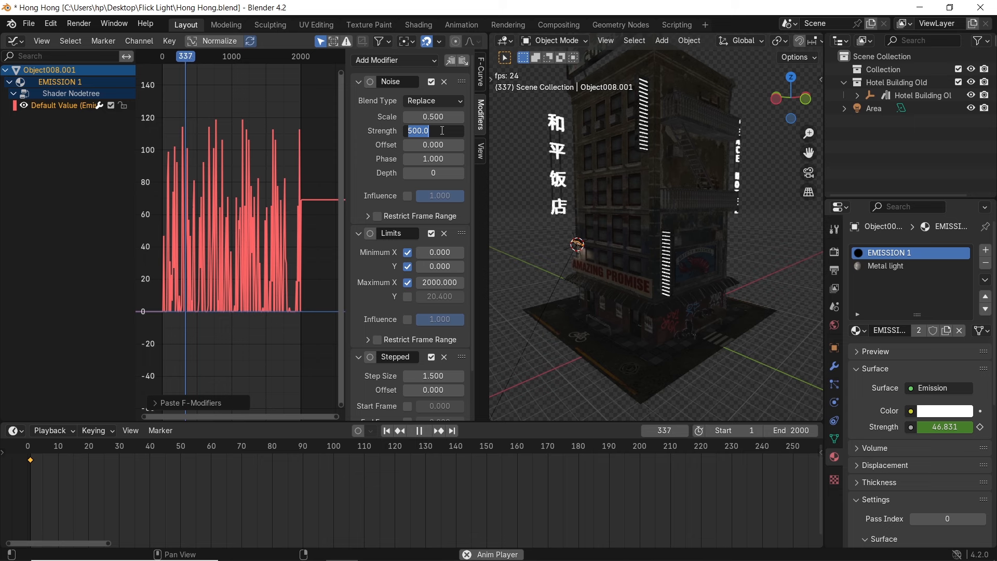
text(0)
key(Return)
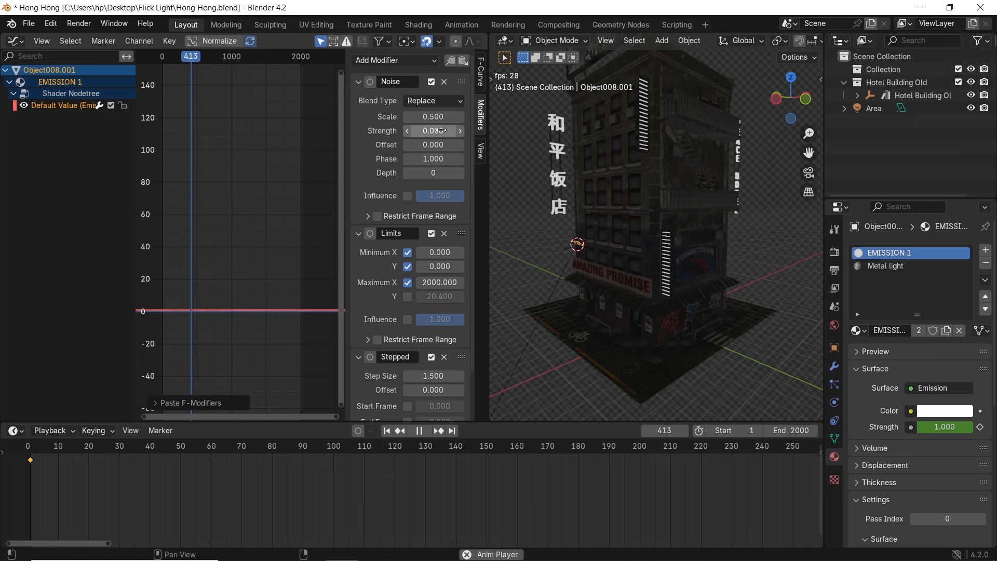
click(441, 131)
text(1000)
key(Return)
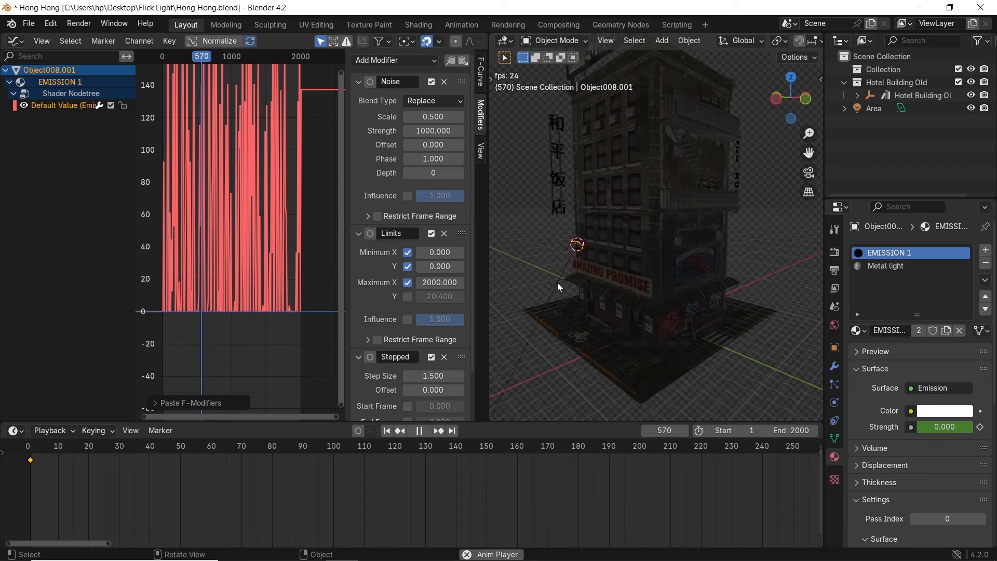
Step: Select the area light and set the Noise modifier strength of its Power curve to 2000
click(577, 244)
click(438, 130)
text(2000)
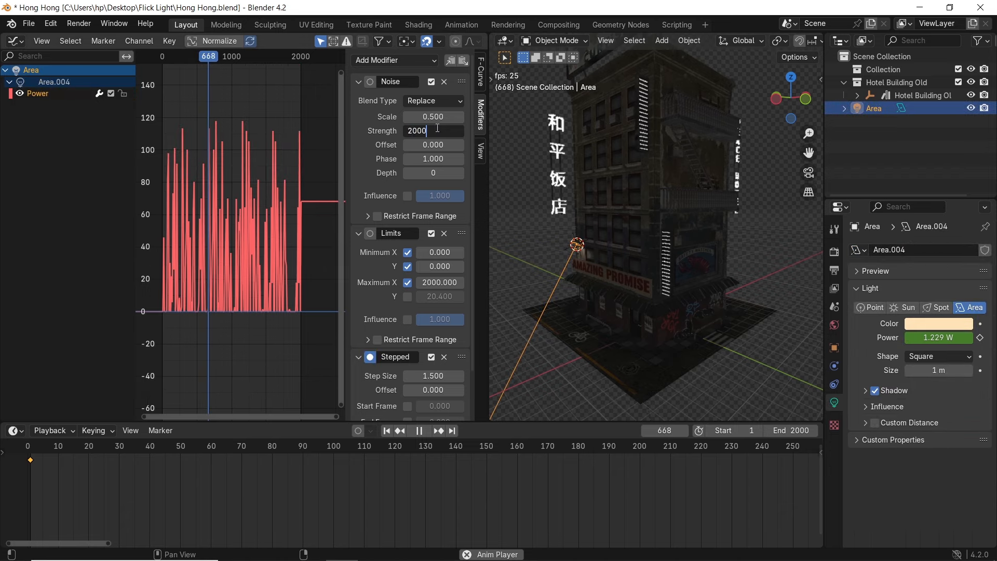
key(Return)
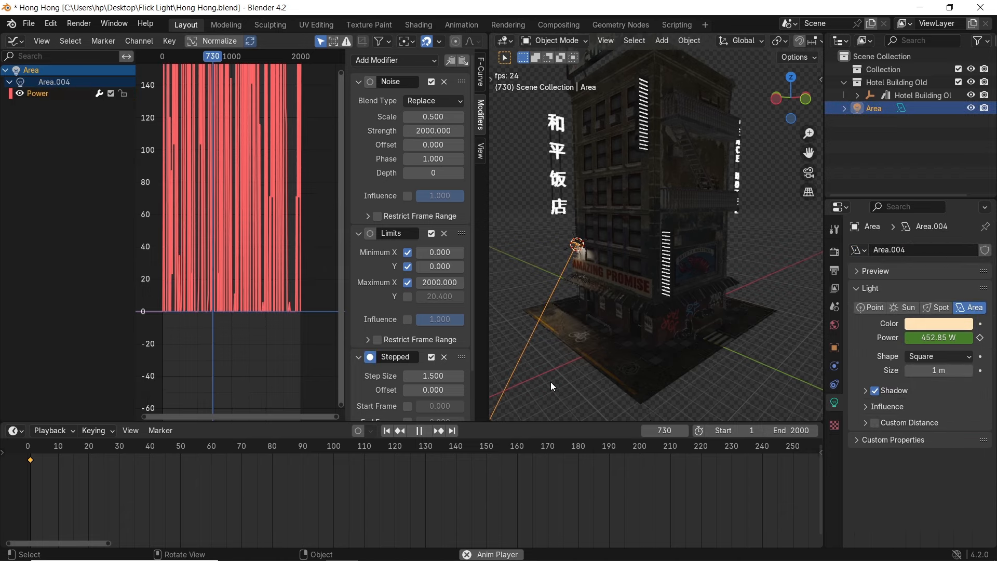
Step: Hide the viewport overlays and view the flickering light on the hotel building during playback
scroll(753, 40, down, 5)
click(782, 41)
middle_drag(682, 364, 570, 345)
middle_drag(552, 381, 575, 383)
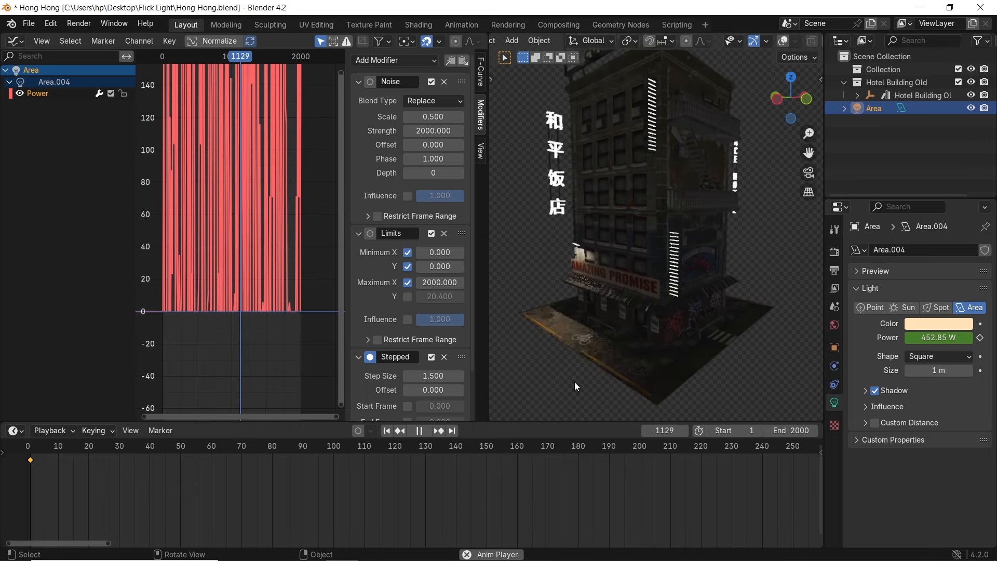